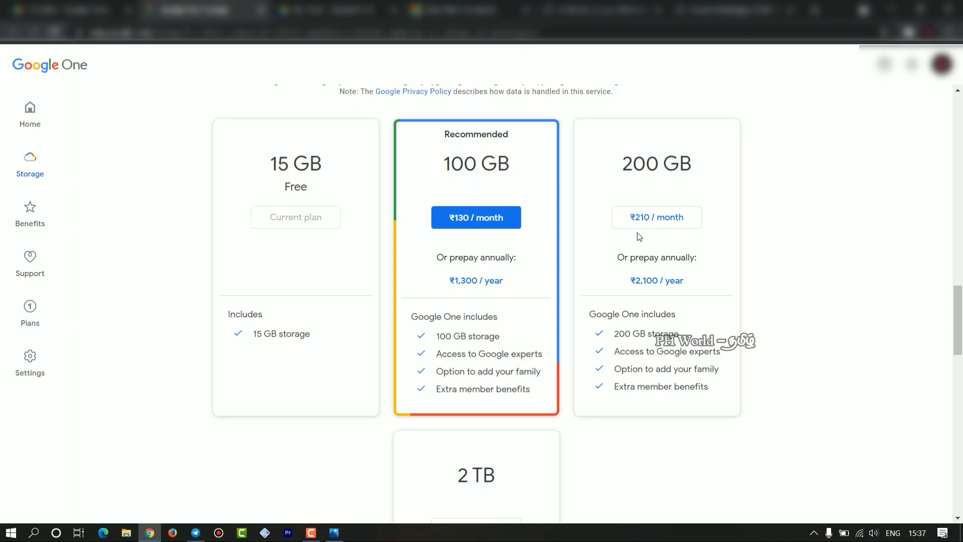
Compare the Google One storage plans and their prices up to 2 TB, and return to the Drive page.
scroll(469, 391, down, 2)
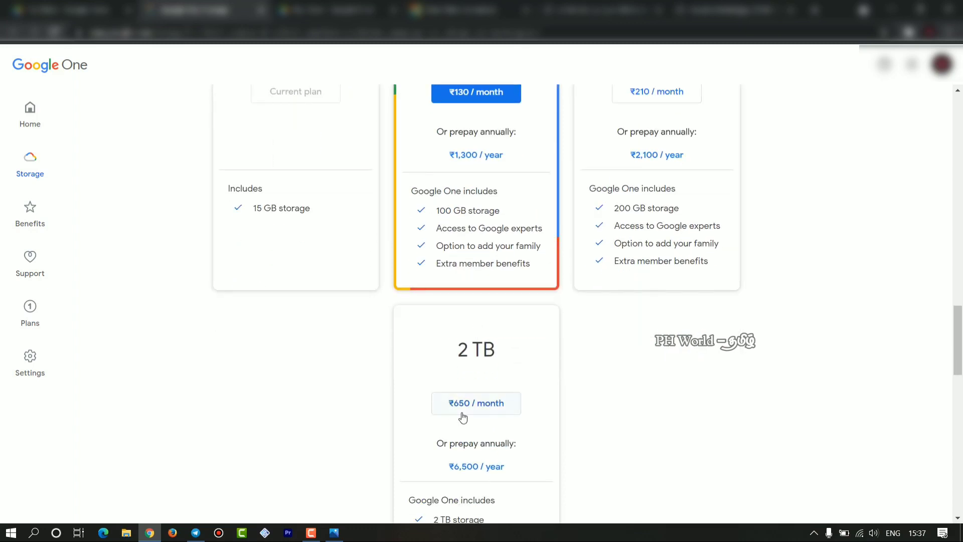
scroll(497, 403, up, 4)
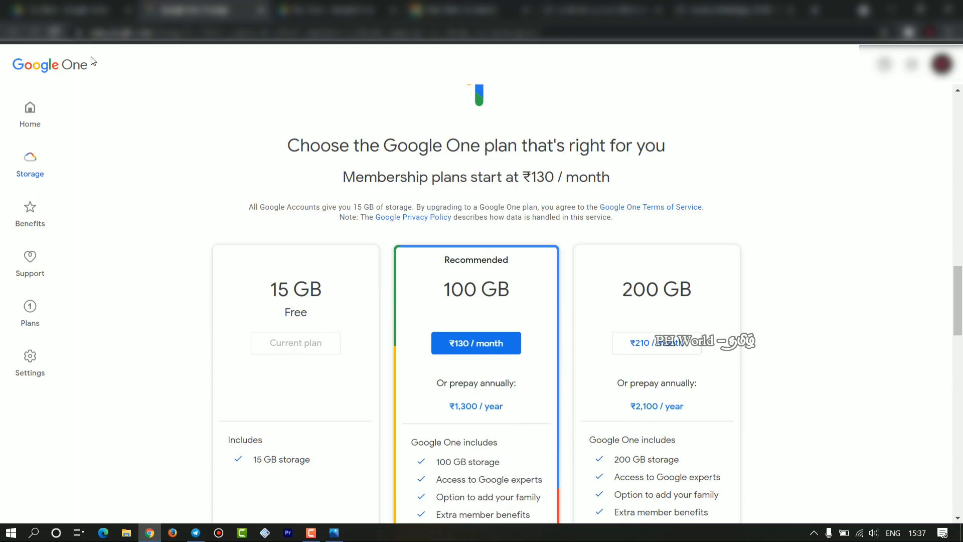
click(70, 10)
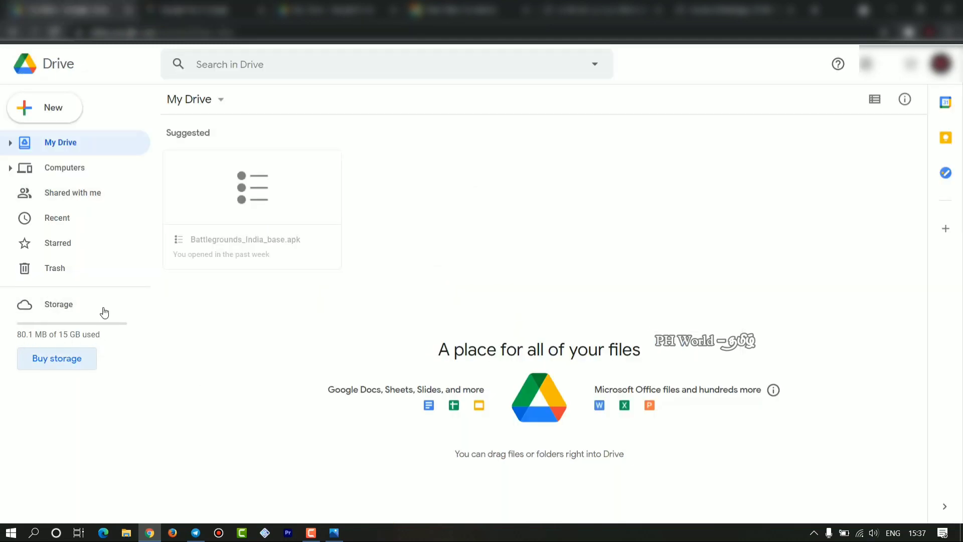
Compare the contents and storage usage of the two Google Drive accounts.
click(308, 13)
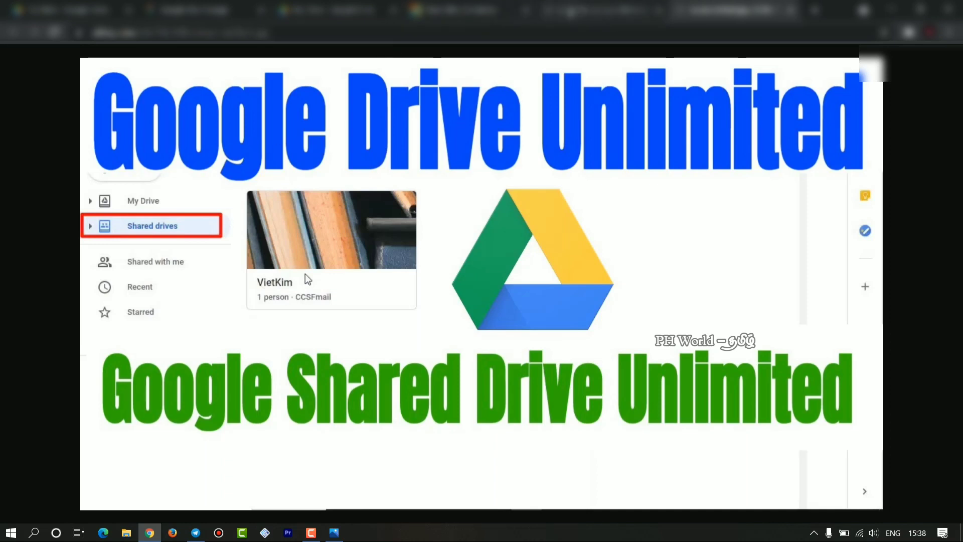
click(577, 10)
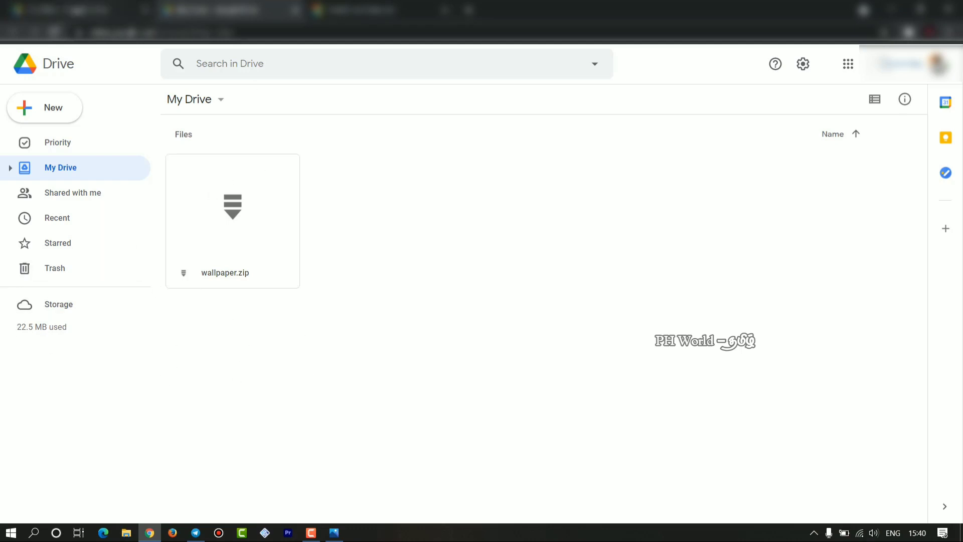
click(80, 10)
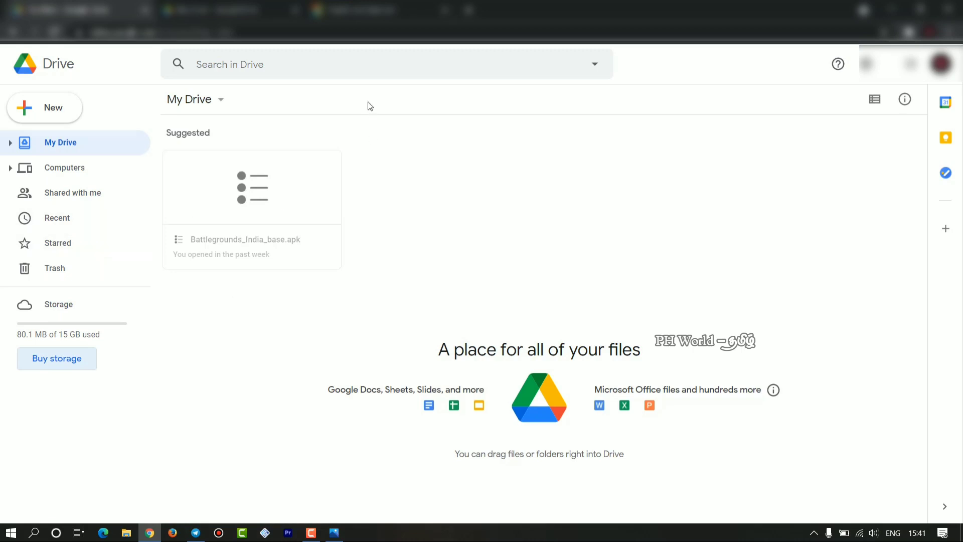
Go to the free shared drive generator site, read its abuse rules and accept the terms.
click(370, 11)
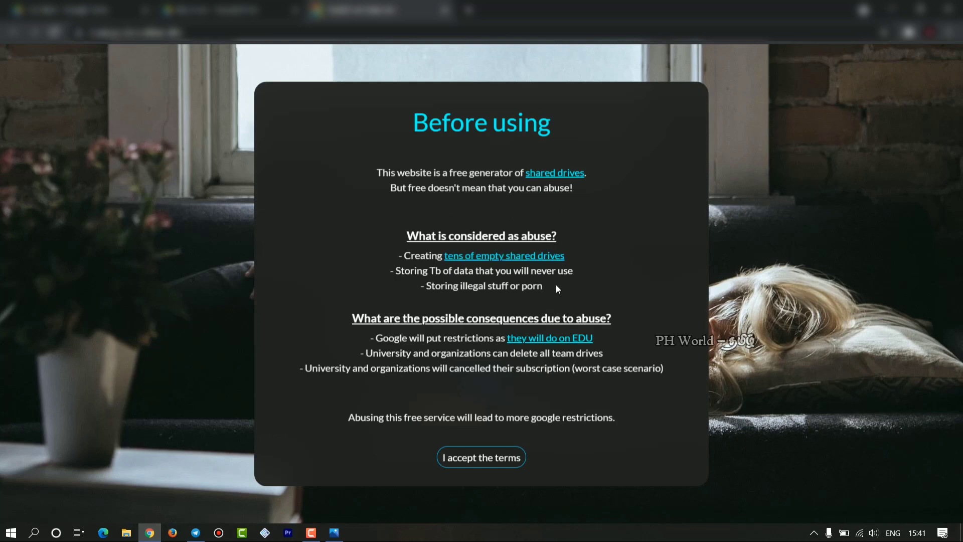
drag(455, 288, 541, 287)
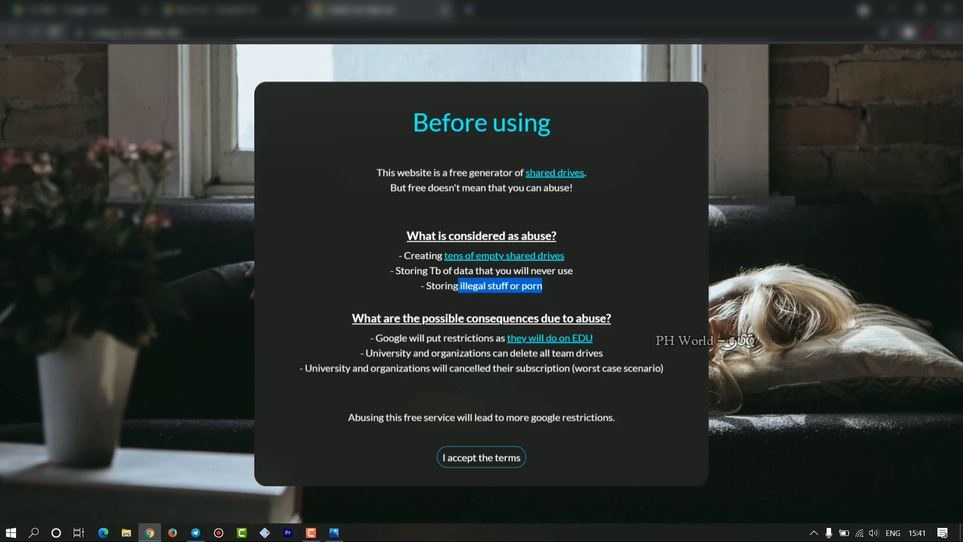
click(343, 232)
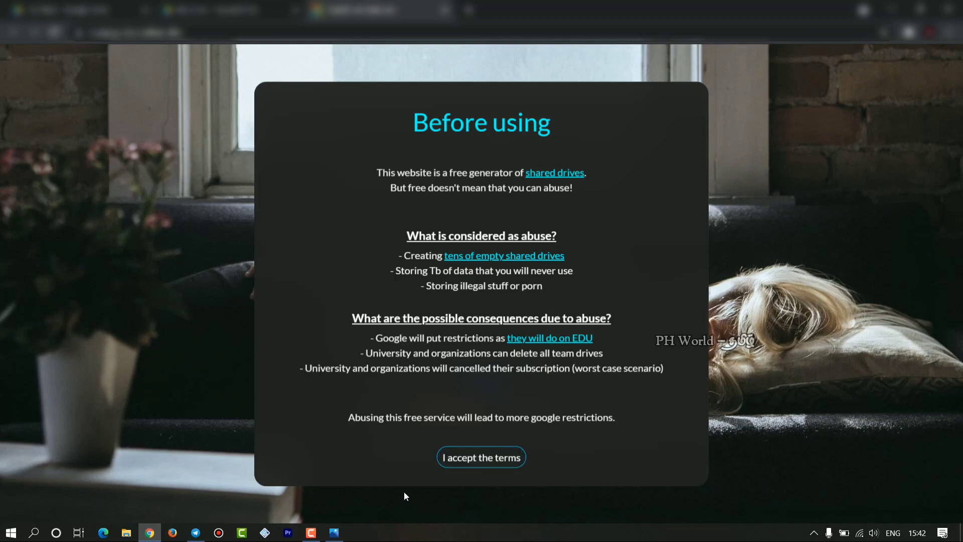
click(497, 461)
right_click(498, 461)
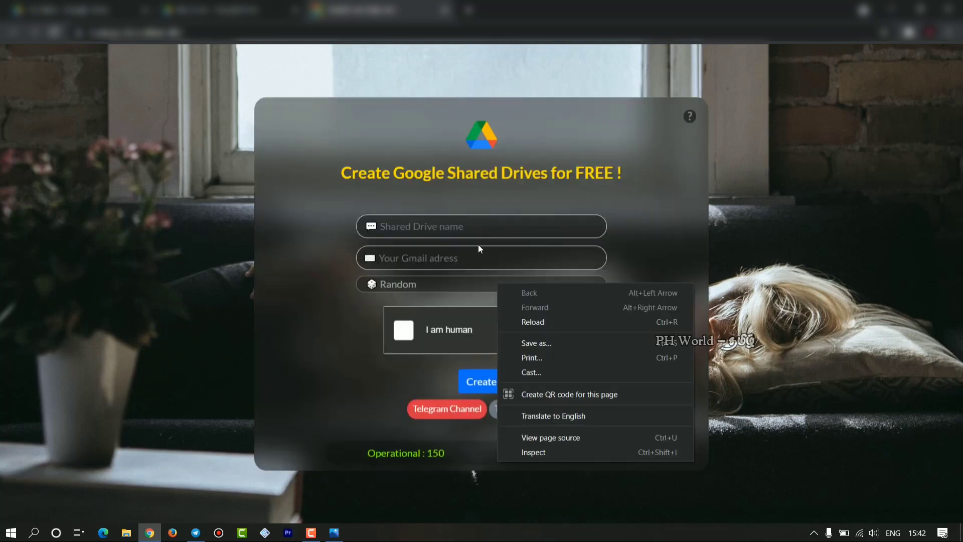
click(662, 217)
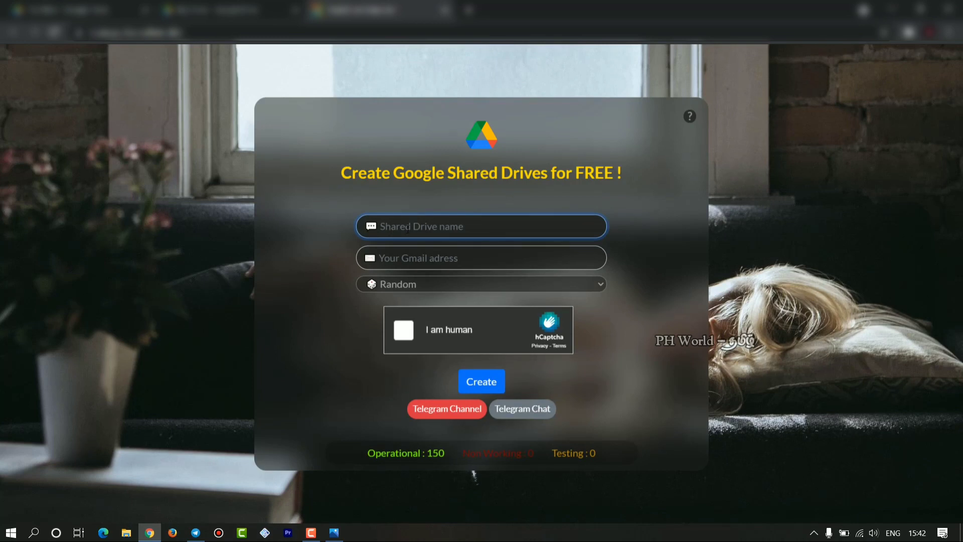
Examine the shared drive creation form and the list of organisations offered as an alternative to Random.
click(425, 257)
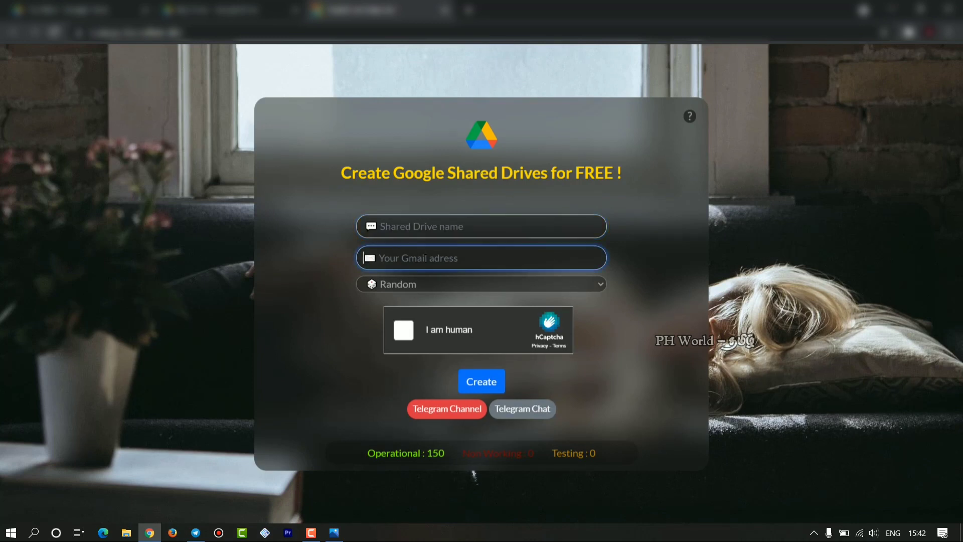
click(411, 285)
scroll(490, 132, down, 5)
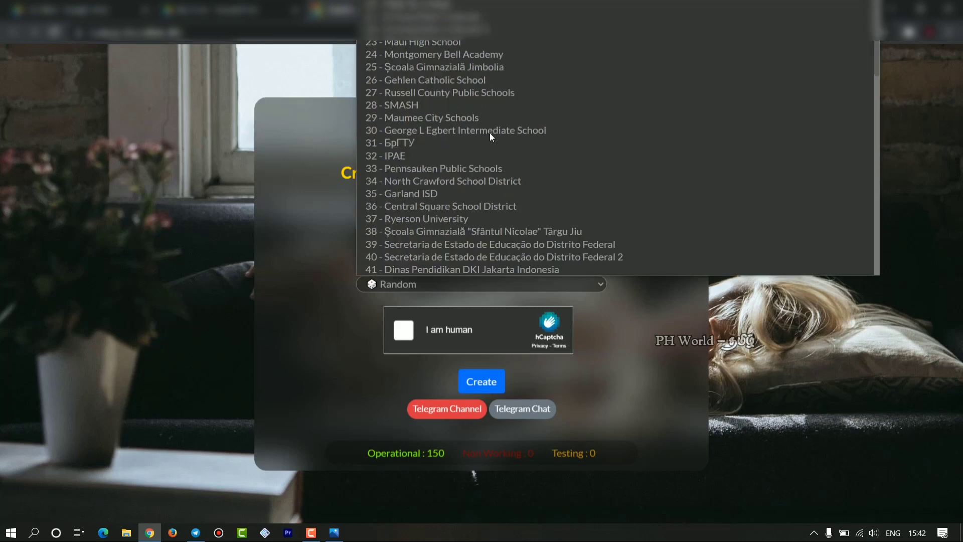
scroll(489, 133, down, 20)
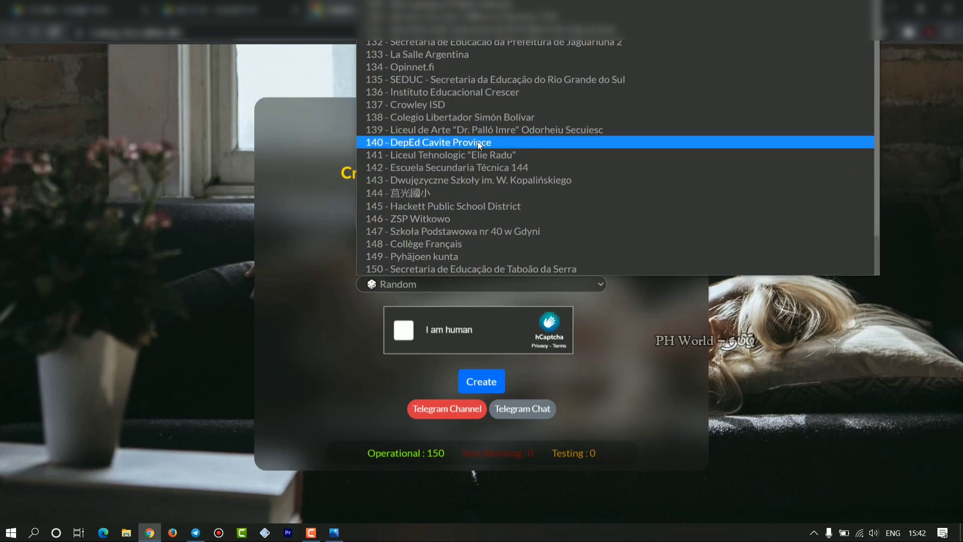
scroll(491, 188, up, 13)
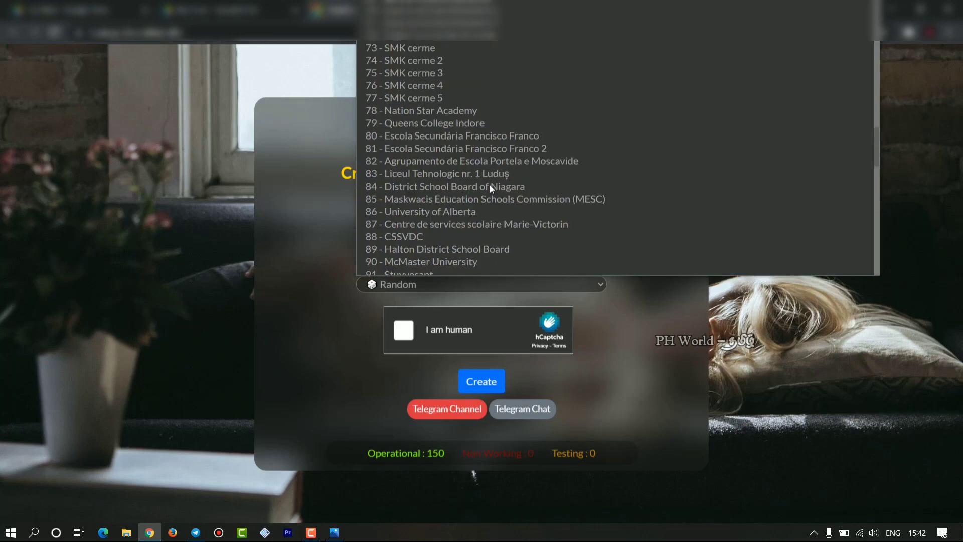
scroll(490, 185, up, 15)
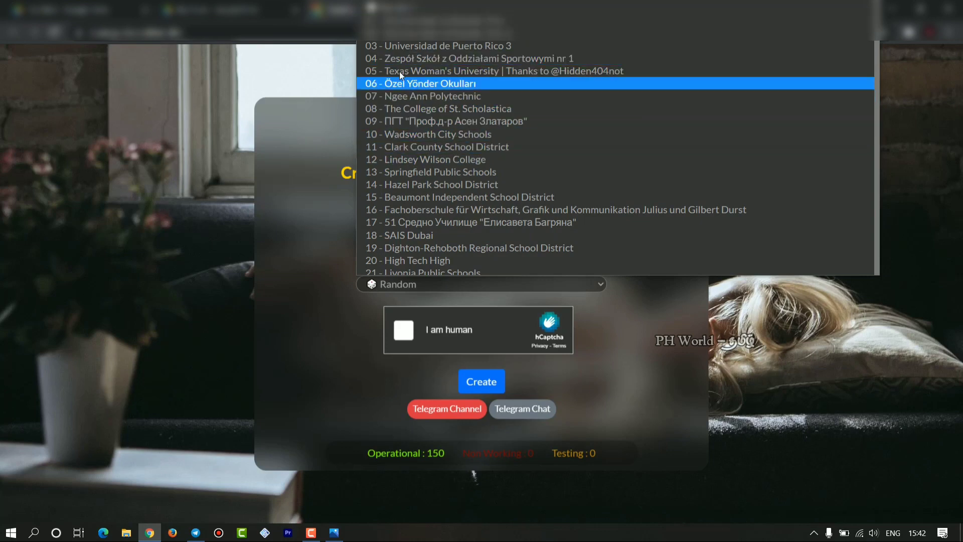
scroll(478, 164, down, 20)
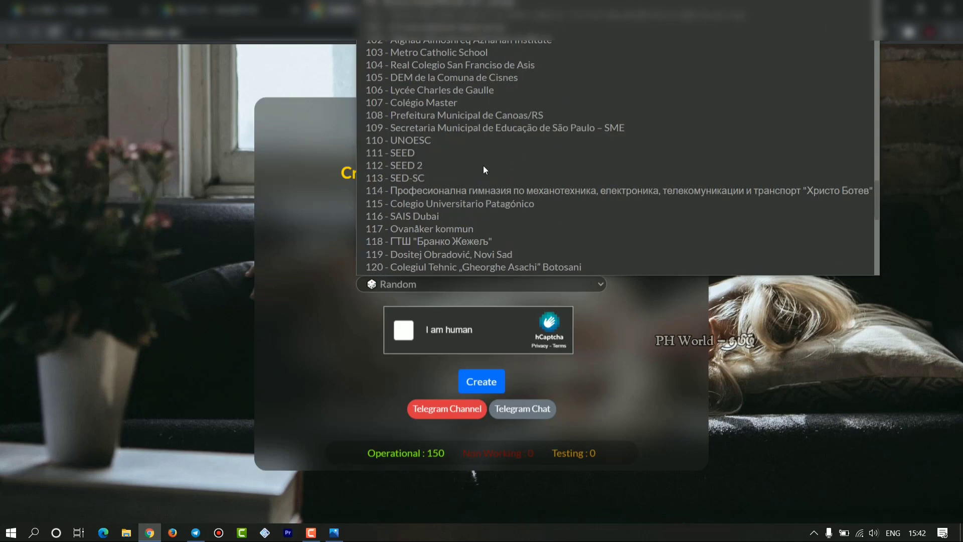
click(274, 274)
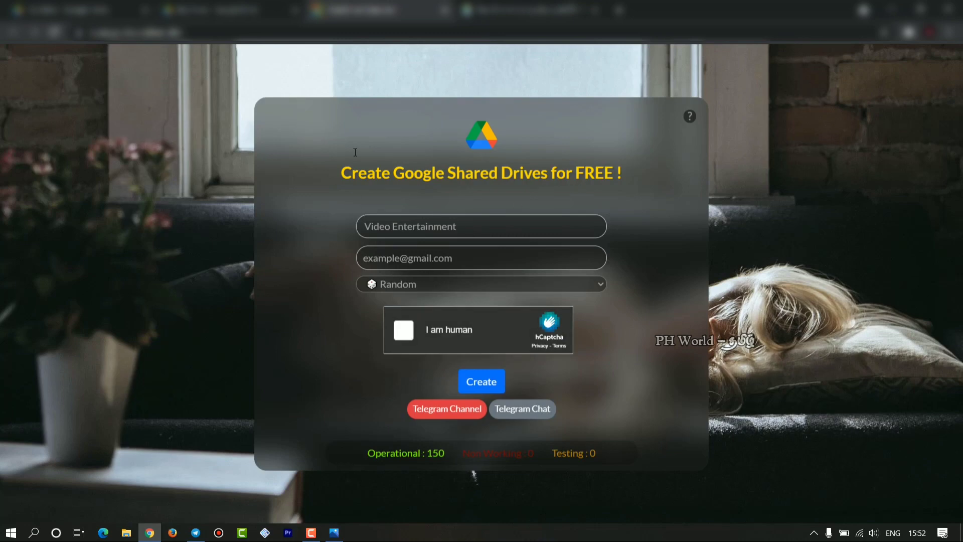
Examine the TEAM.GDRIVE.VIP page, including its shared drive request form and the notes beneath it.
key(ctrl+Tab)
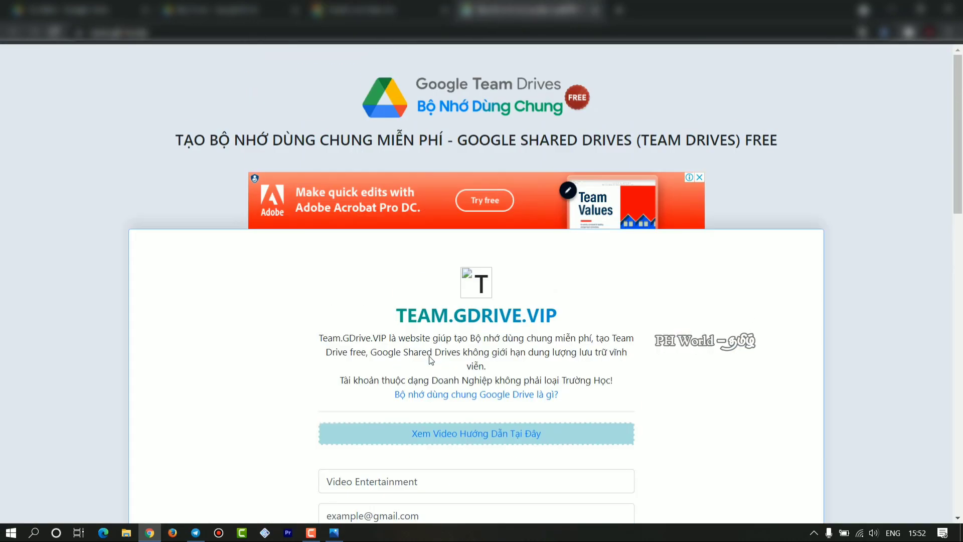
scroll(429, 357, down, 4)
scroll(401, 301, up, 1)
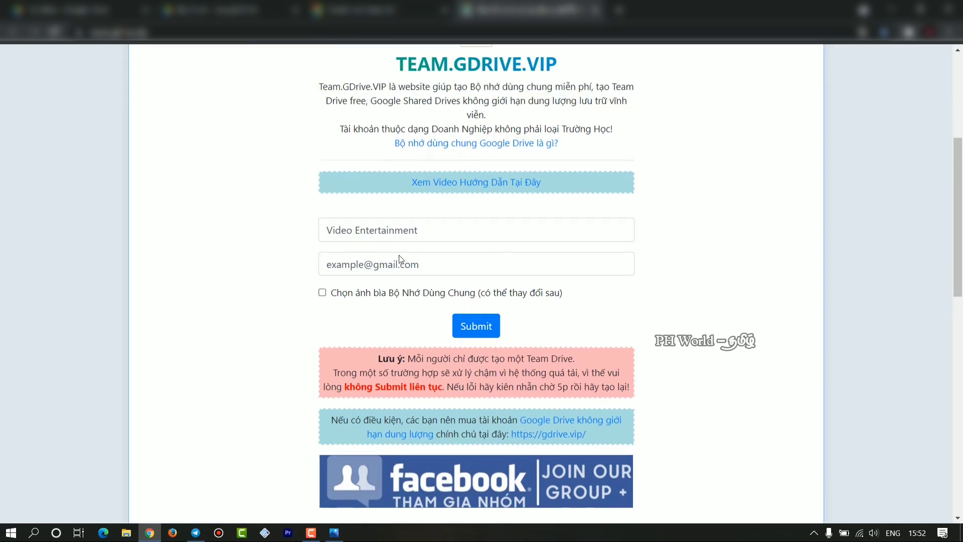
scroll(597, 296, up, 5)
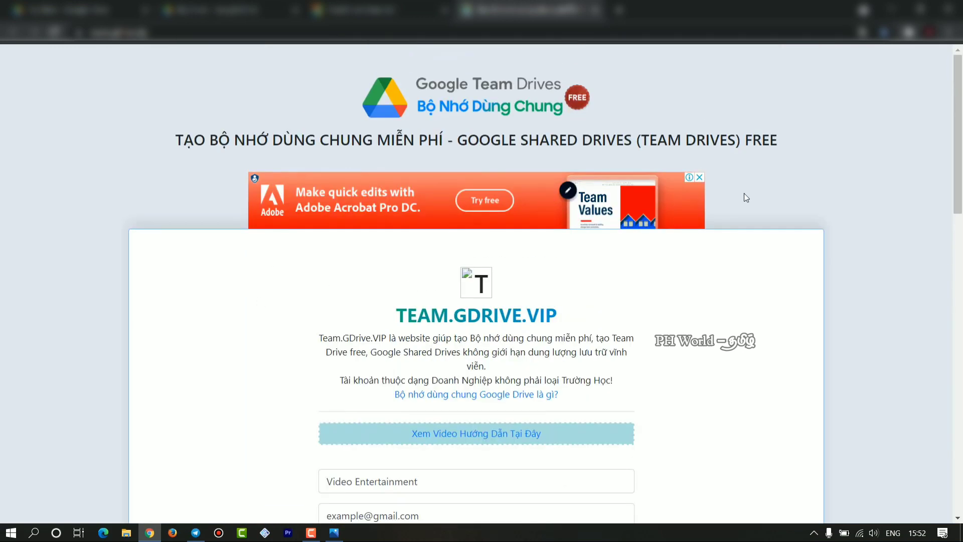
scroll(428, 266, down, 3)
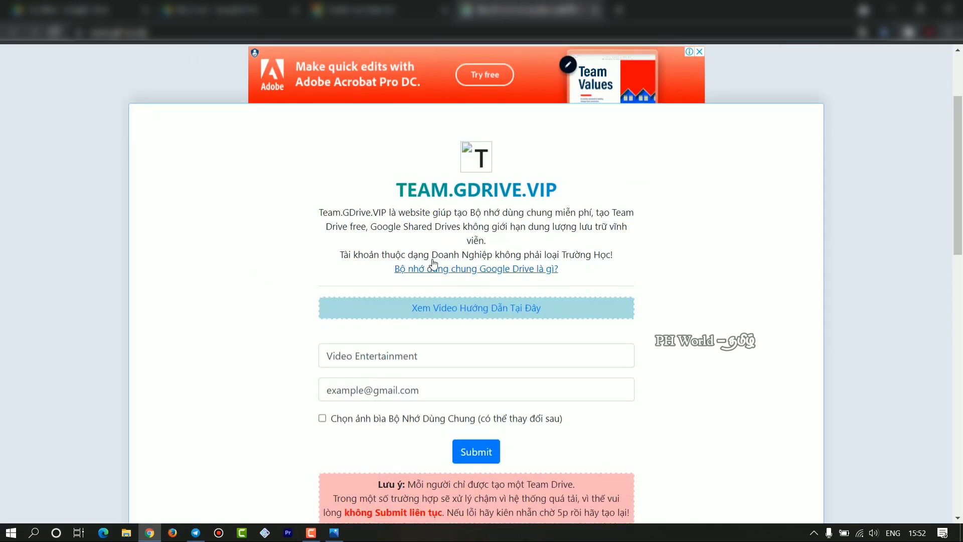
scroll(439, 216, down, 2)
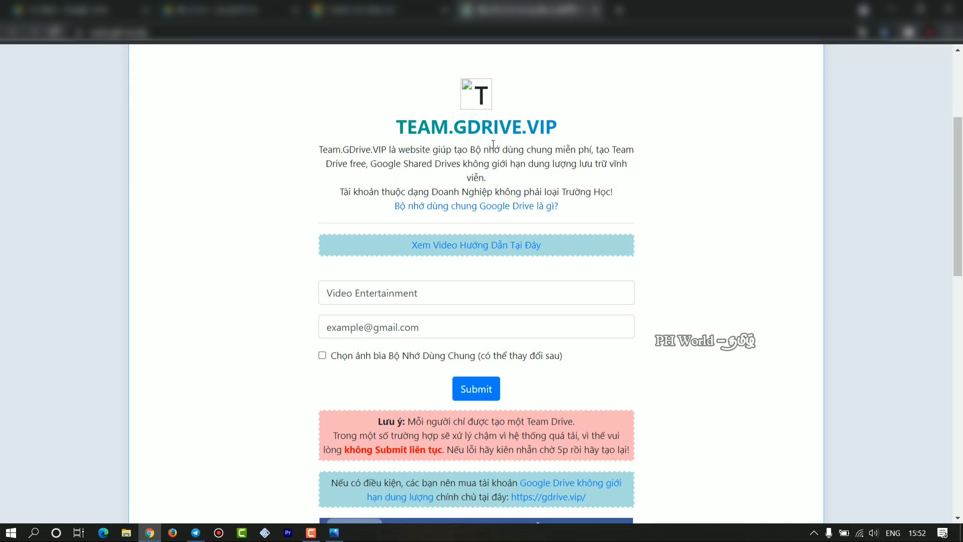
scroll(489, 340, down, 3)
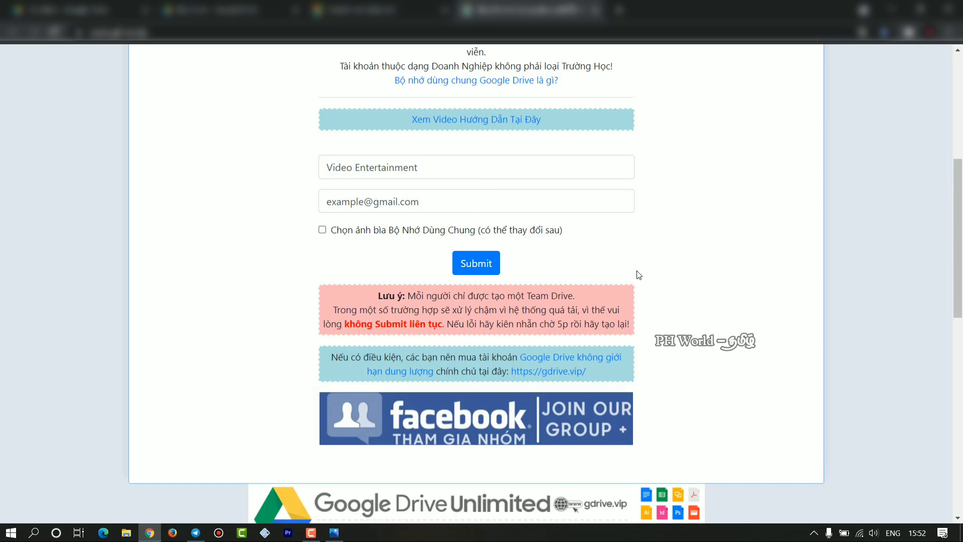
scroll(787, 310, up, 1)
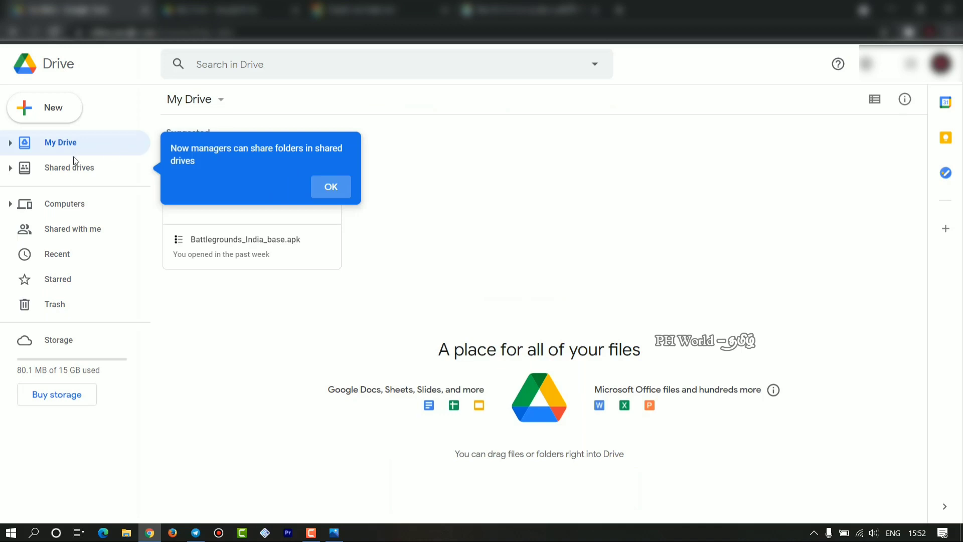
Open Shared drives in the Drive account and dismiss the introductory notices.
click(331, 187)
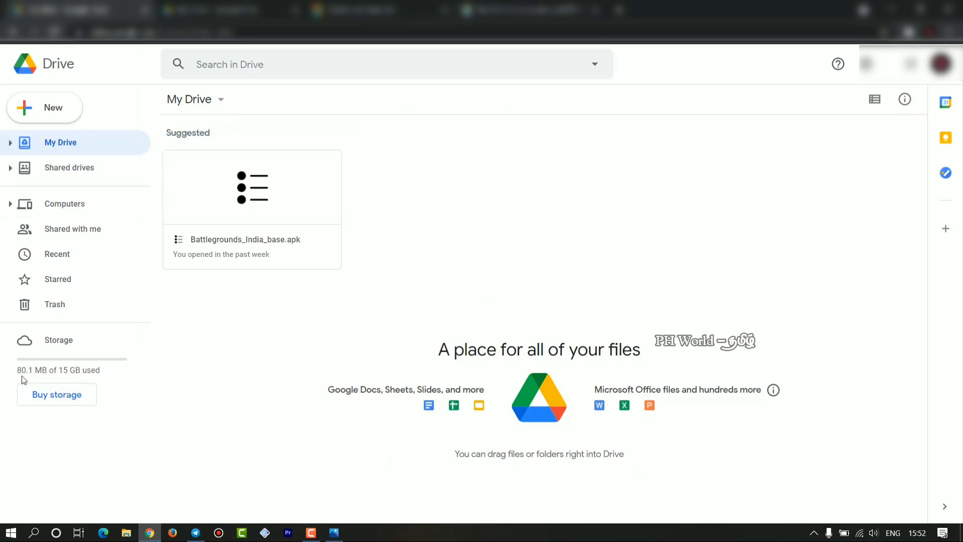
click(80, 176)
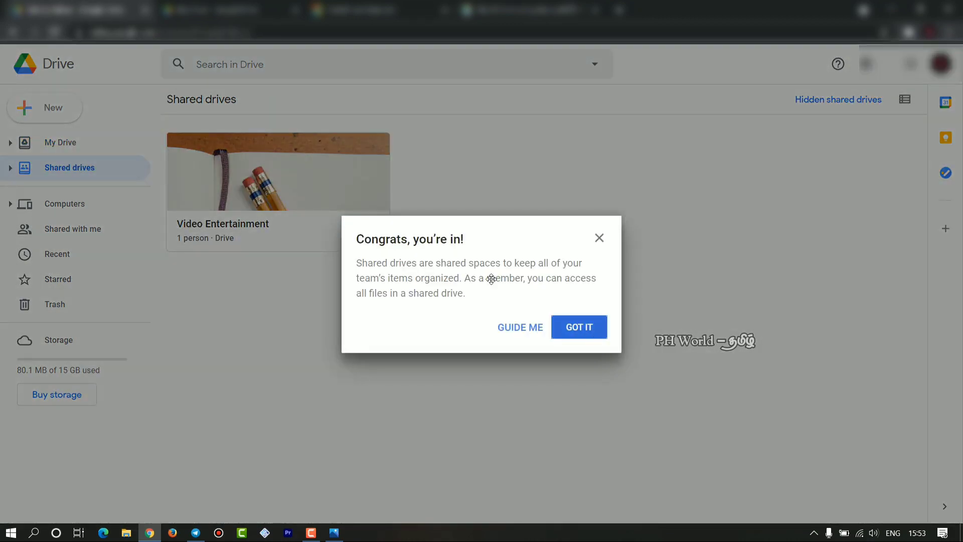
click(586, 339)
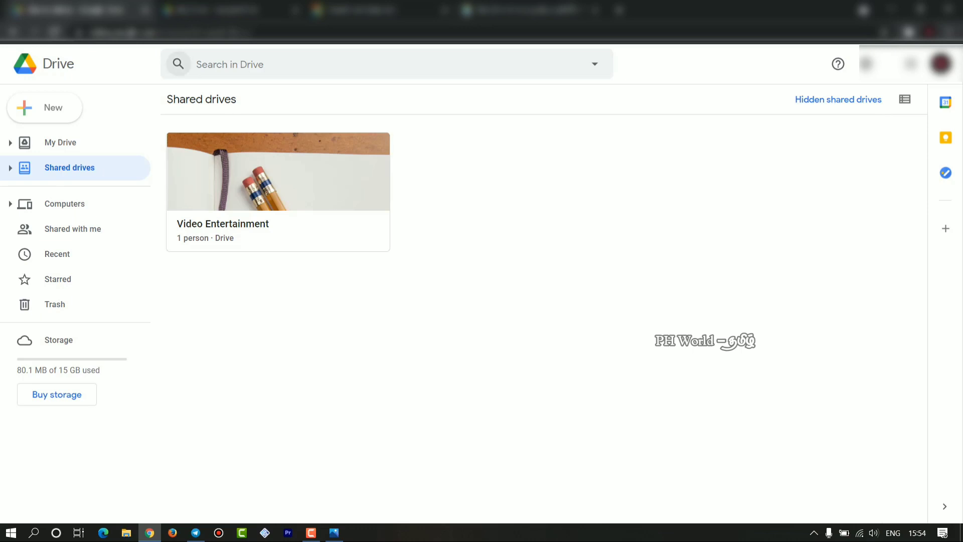
Check the My Drive page of the second account and return to the shared drives overview.
click(226, 11)
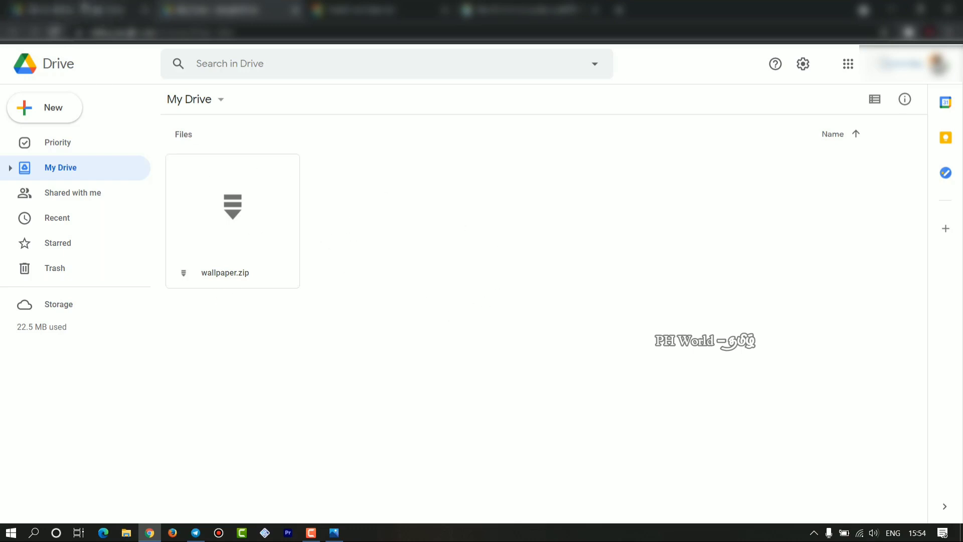
click(82, 11)
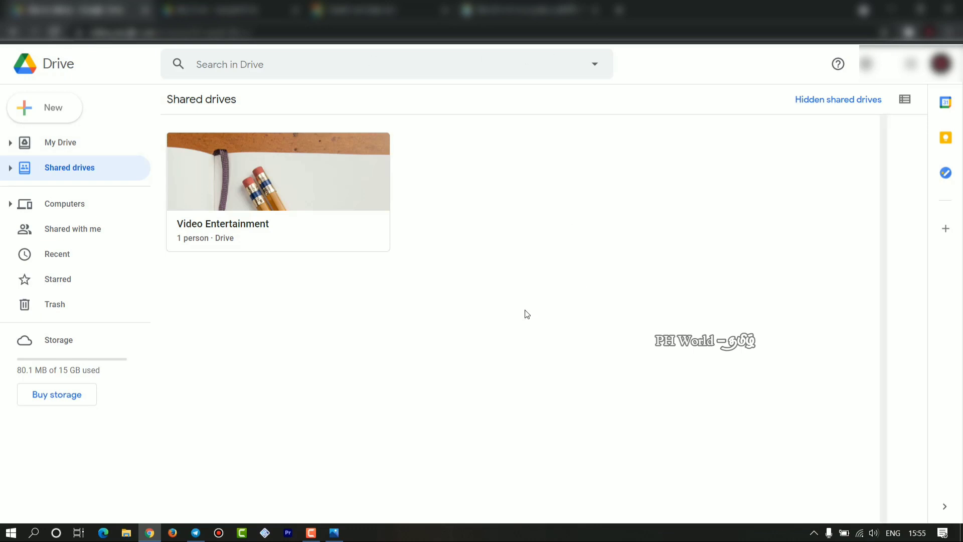
Switch to Telegram and look through the recent posts in the PH World group.
key(alt+Tab)
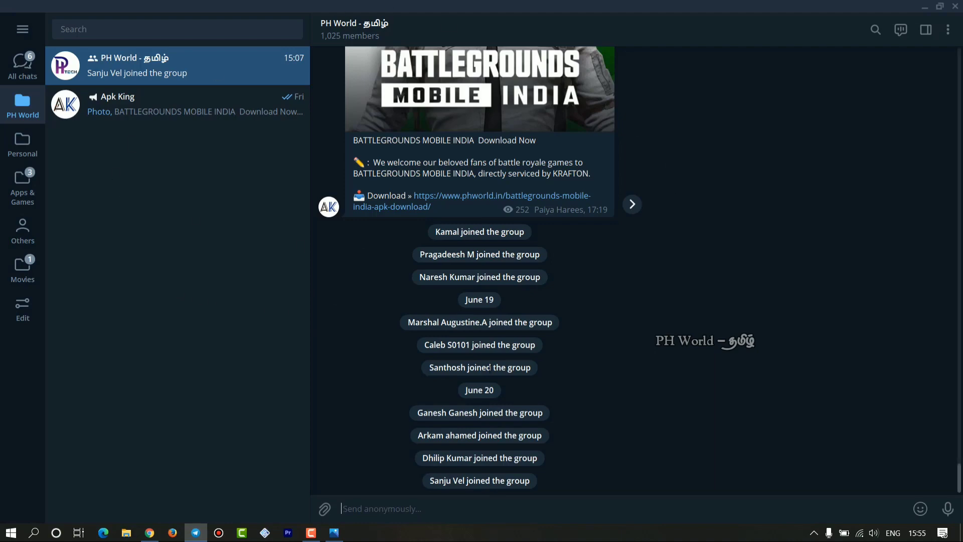
scroll(645, 325, up, 5)
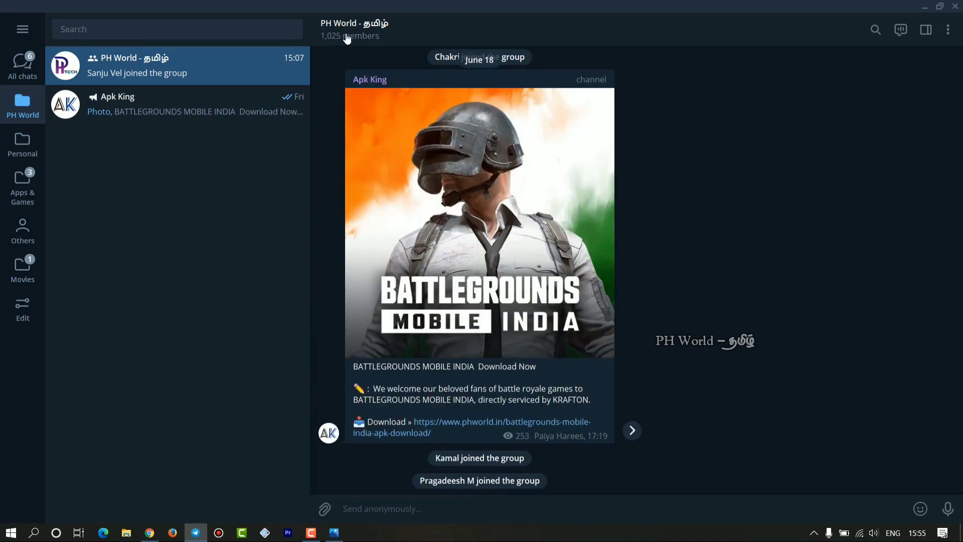
scroll(636, 345, down, 5)
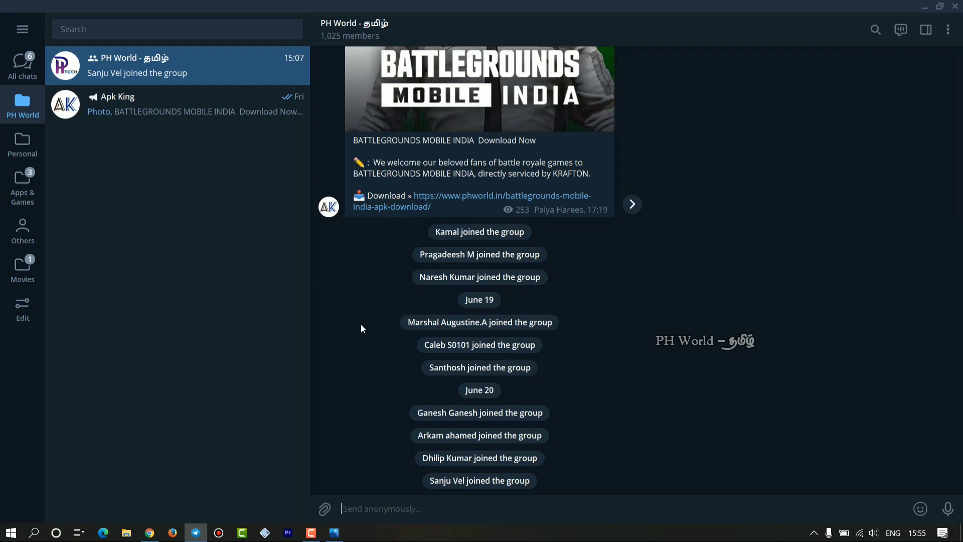
Switch to Photos and view the screenshot of Telegram's Saved Messages chat.
click(334, 533)
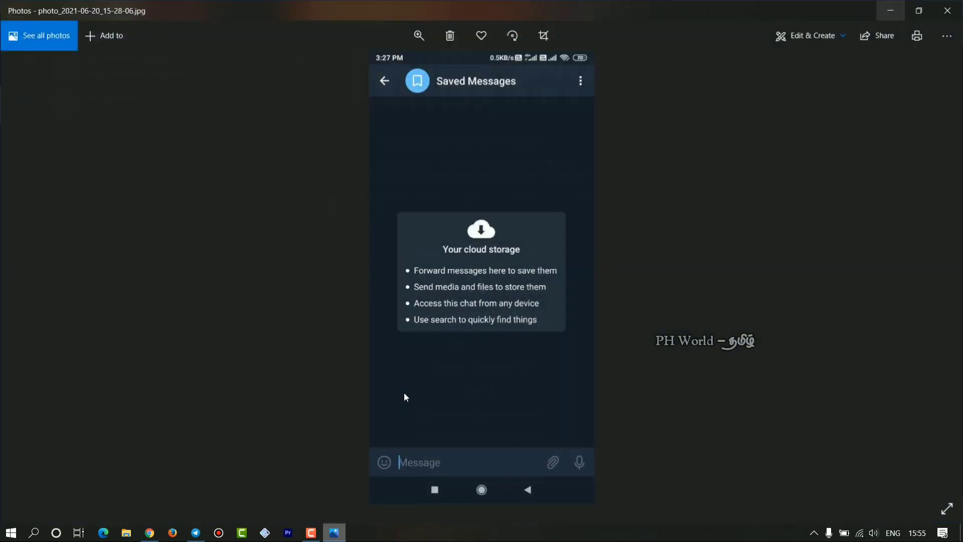
click(919, 10)
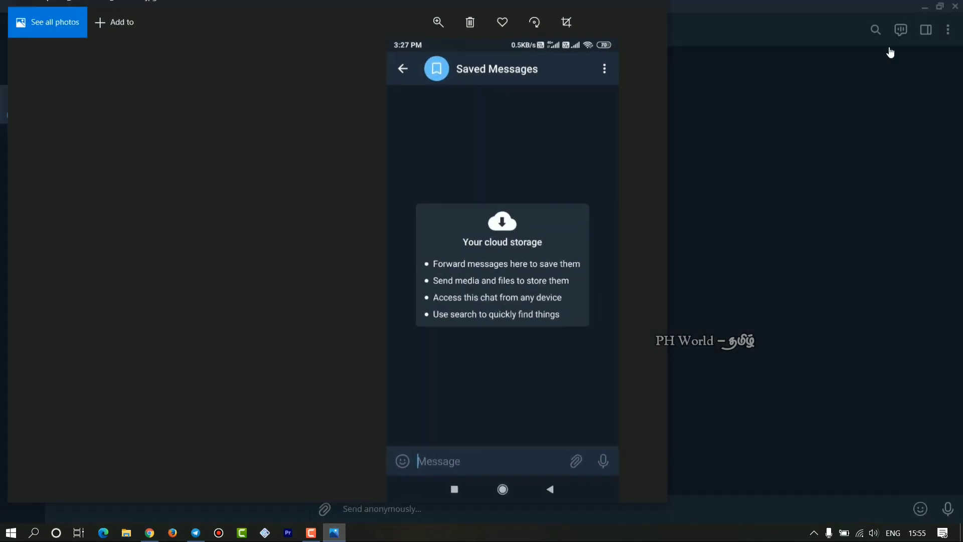
Examine the Saved Messages screenshot maximized and in full screen, and close the photo to return to Telegram.
scroll(377, 223, up, 3)
click(629, 10)
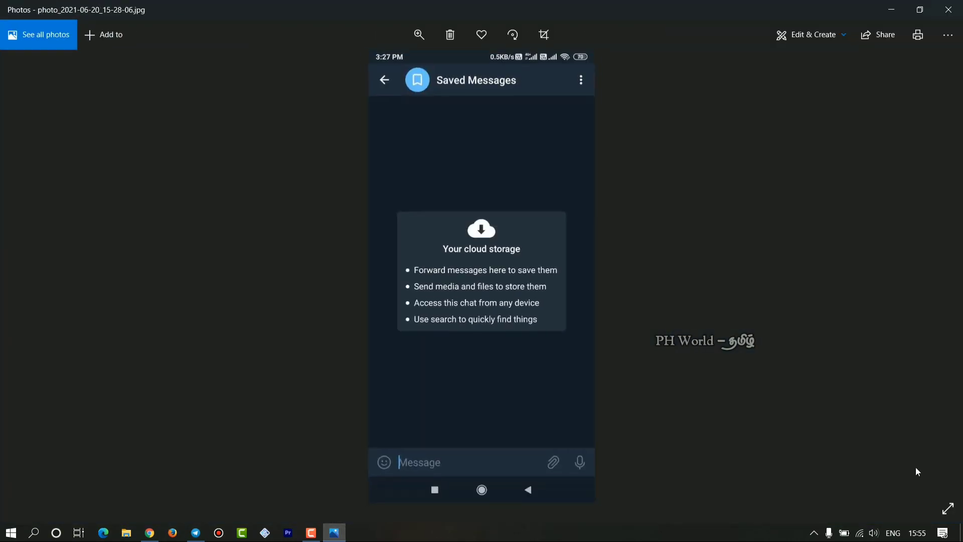
click(948, 508)
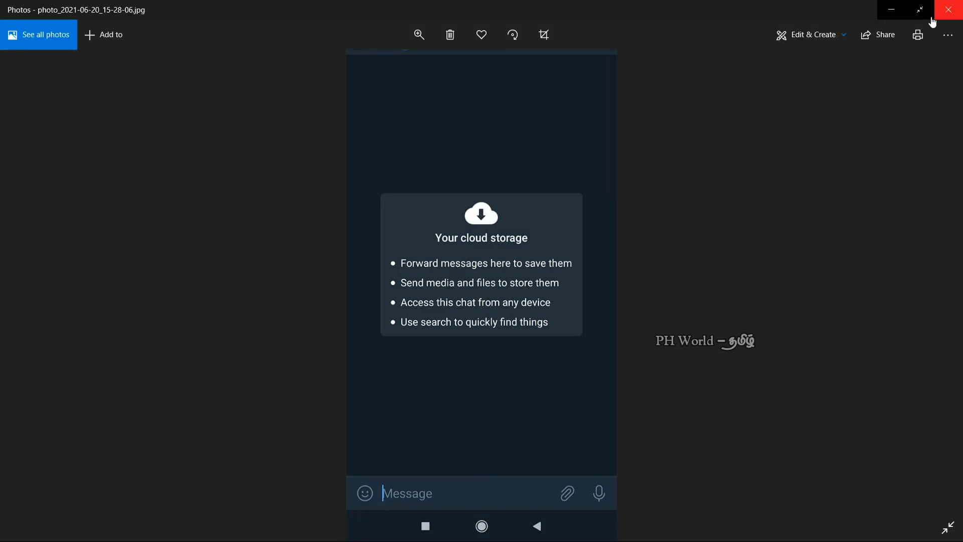
click(933, 7)
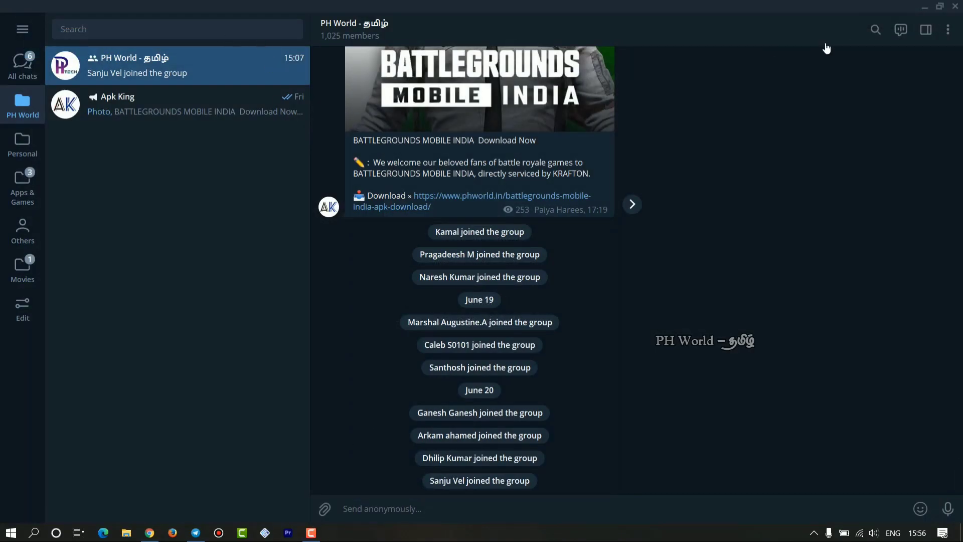
Search Telegram for "saved messages" and open the Saved Messages chat.
click(875, 32)
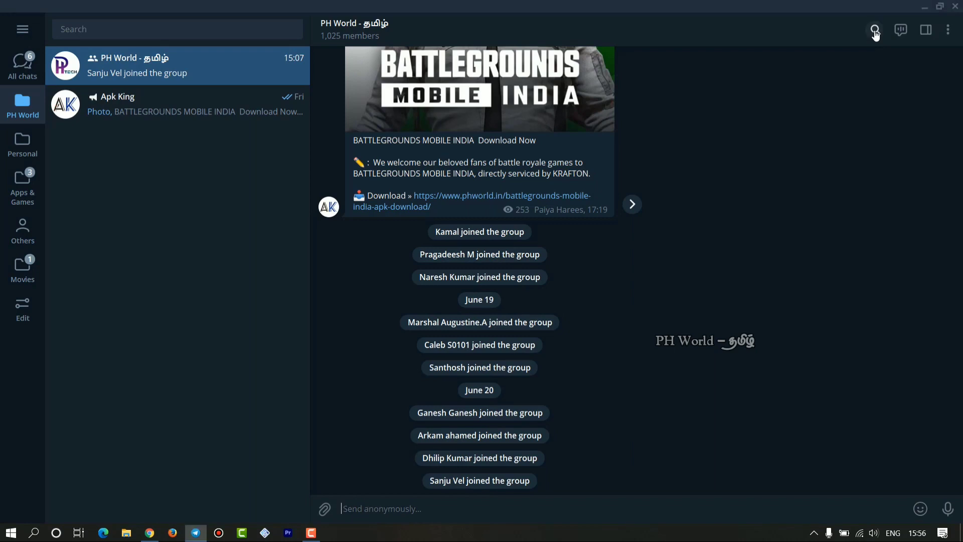
text(saved)
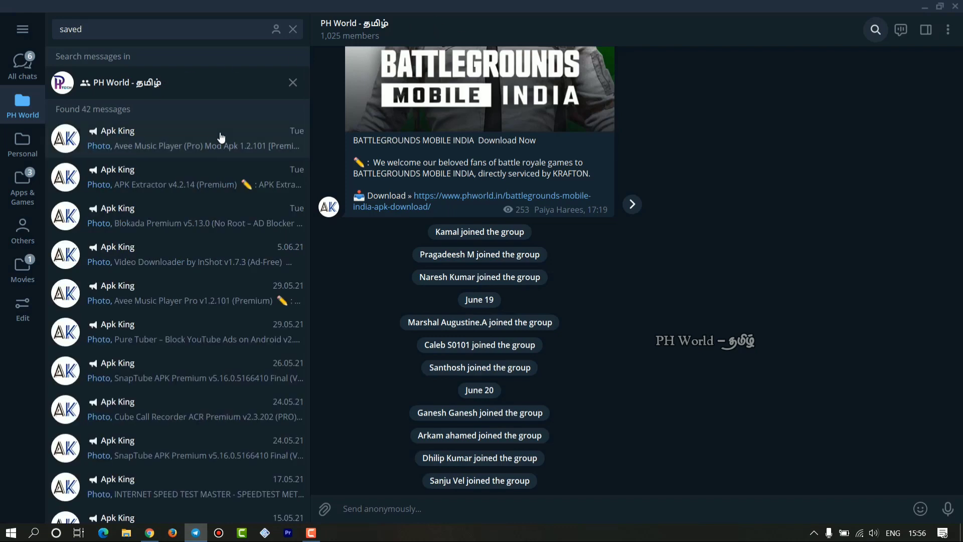
text( messages)
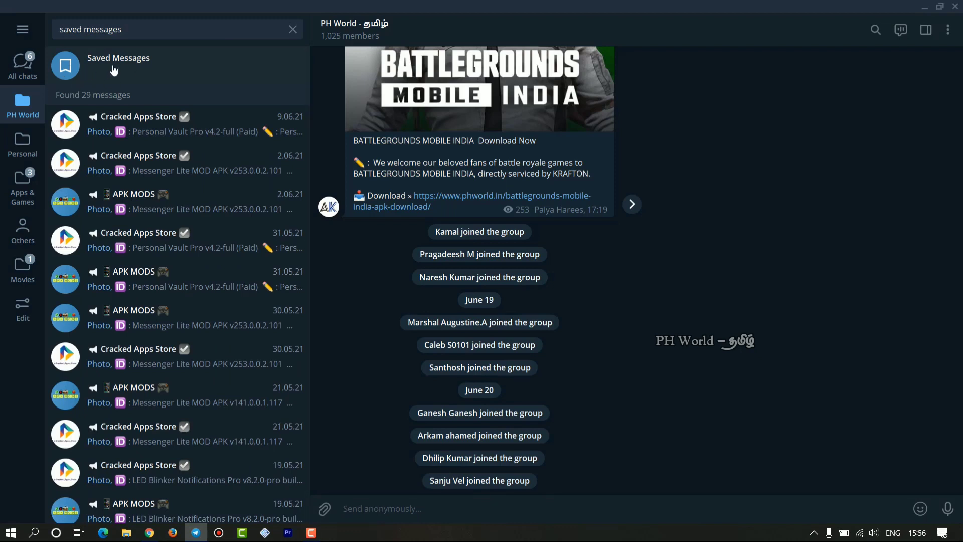
click(140, 68)
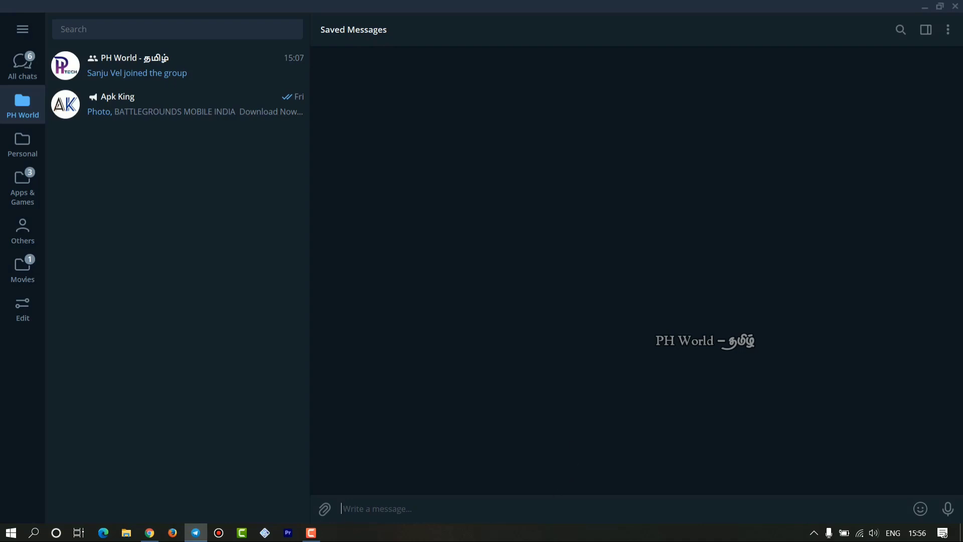
click(325, 510)
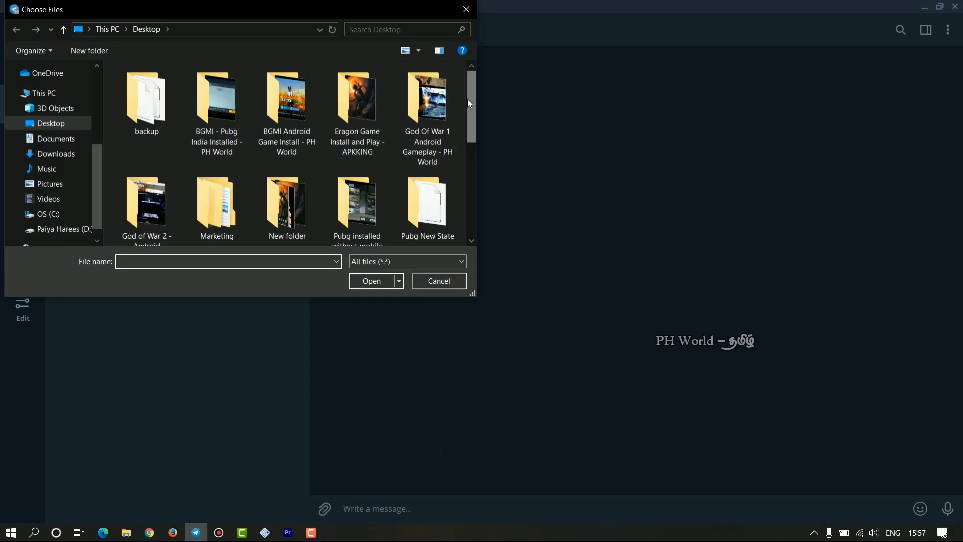
drag(471, 111, 482, 93)
click(467, 10)
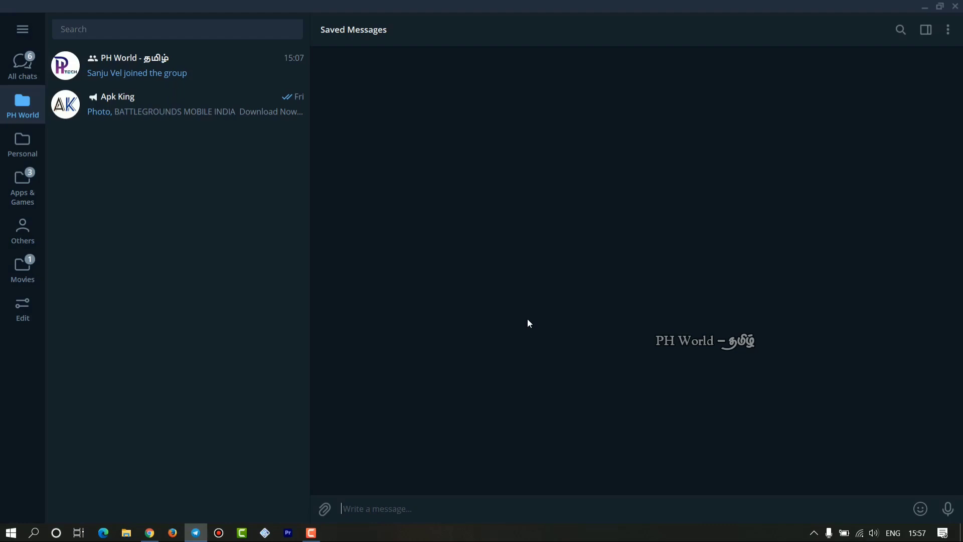
Attach the image 721429 from the wallpaper folder in Pictures to the Saved Messages chat.
click(324, 509)
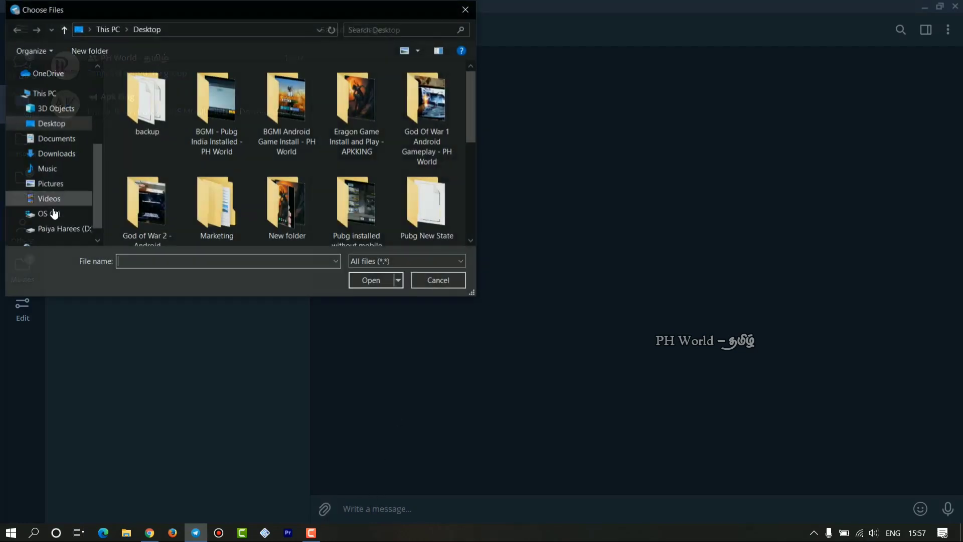
click(59, 185)
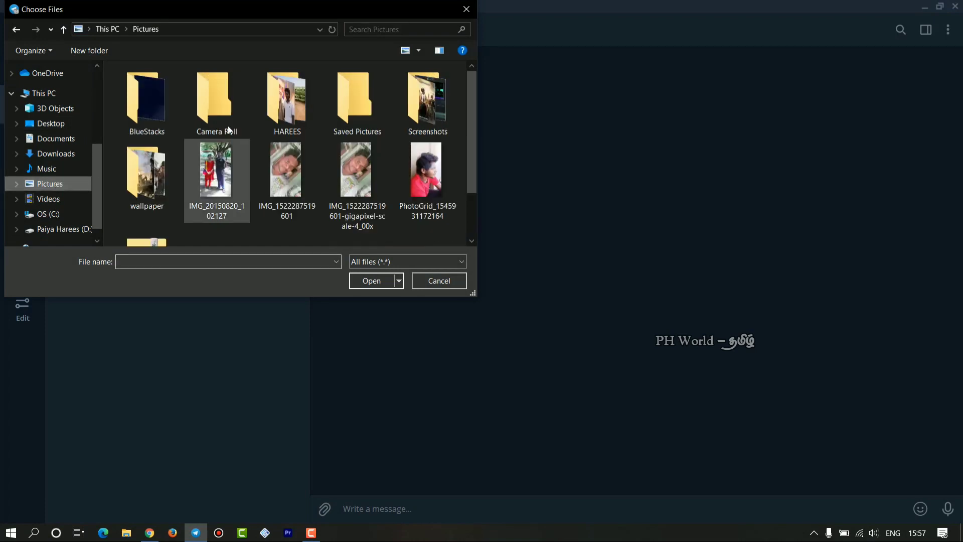
double_click(134, 179)
click(142, 116)
click(287, 113)
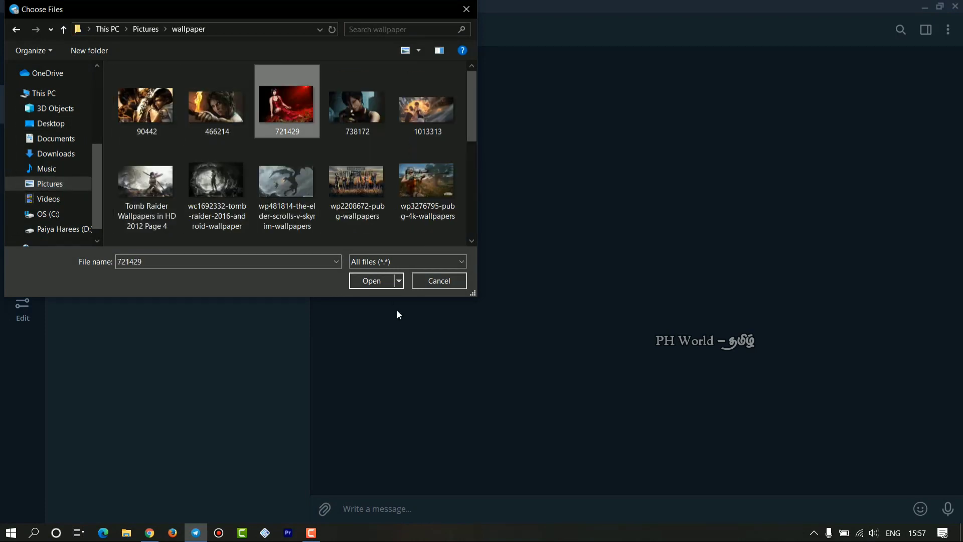
click(371, 281)
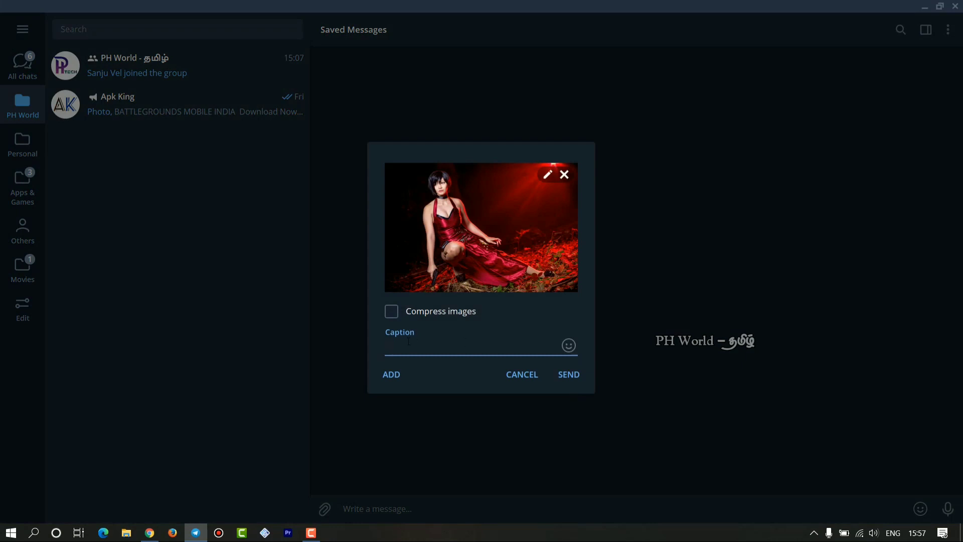
Send the attached image to Saved Messages with image compression turned off and no caption.
click(393, 313)
click(392, 314)
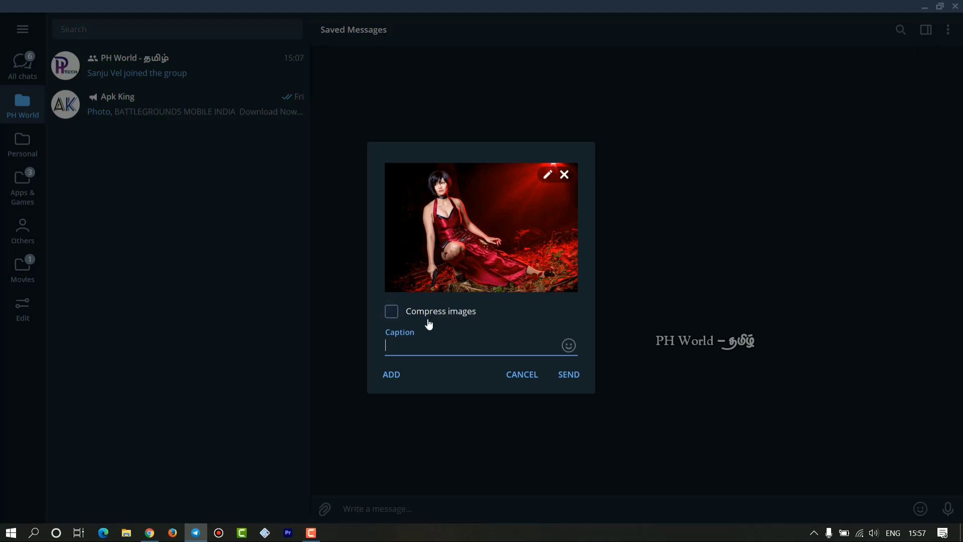
click(570, 377)
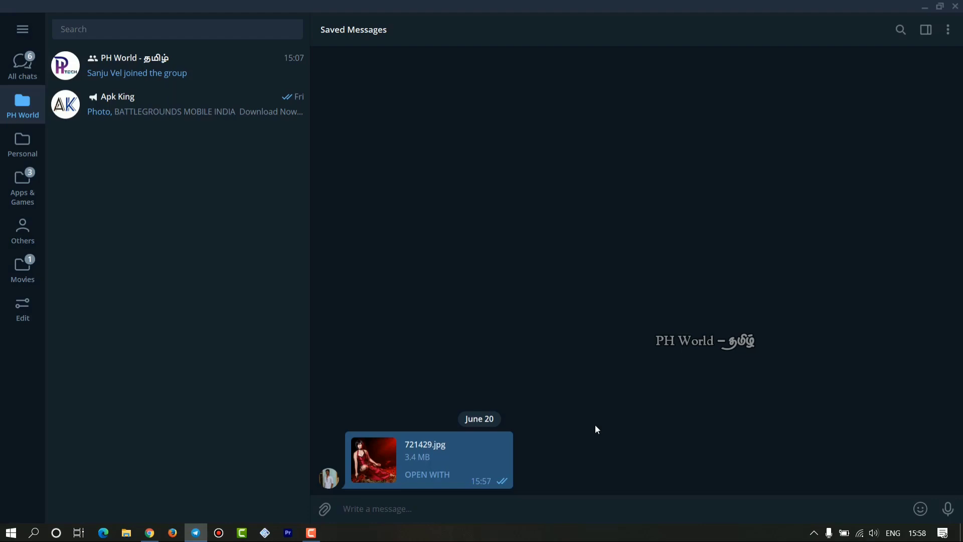
Switch to Chrome and return to the Shared drives overview in Drive.
click(150, 532)
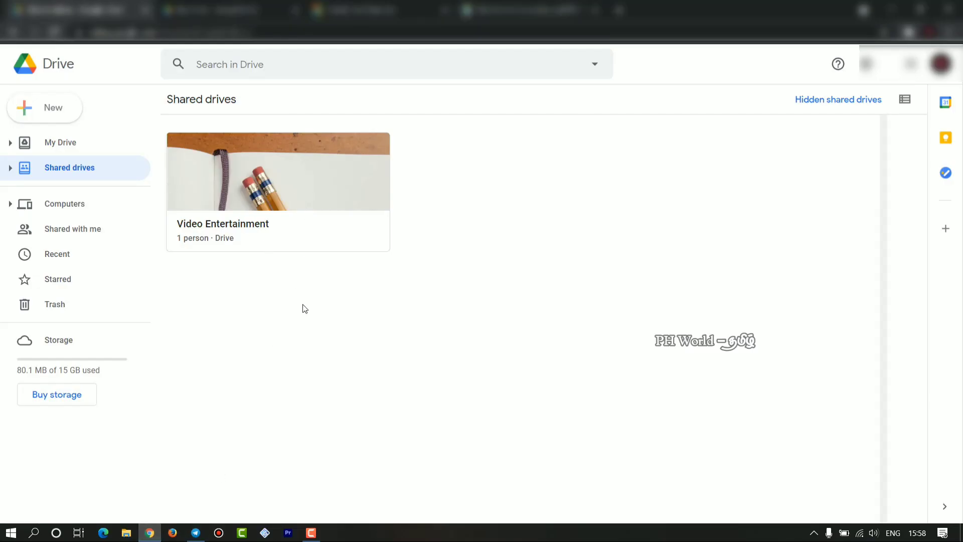